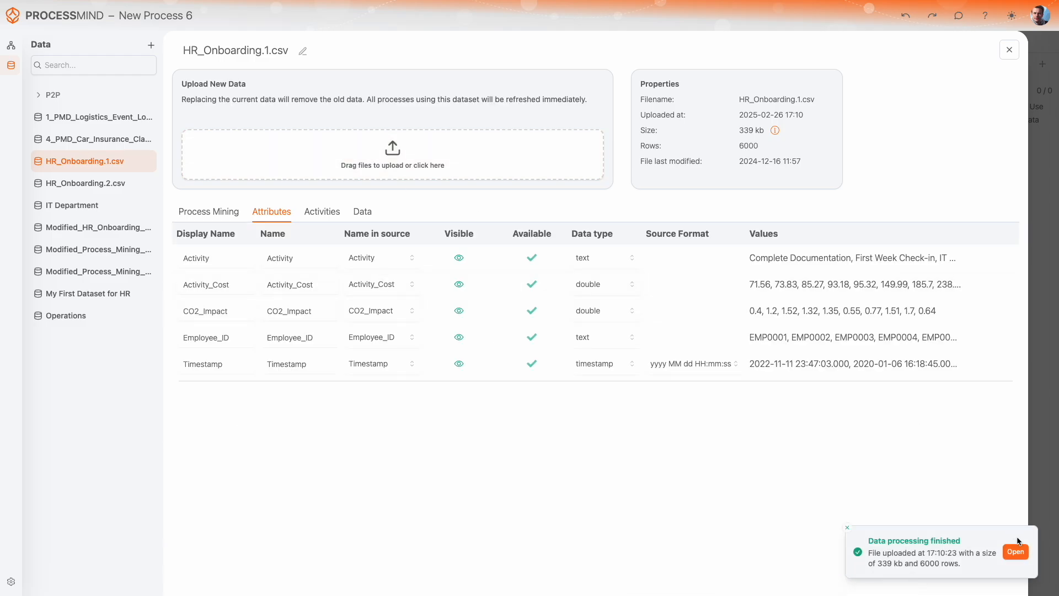
# Review the dataset's Process Mining, Attributes and Activities settings
pyautogui.click(226, 209)
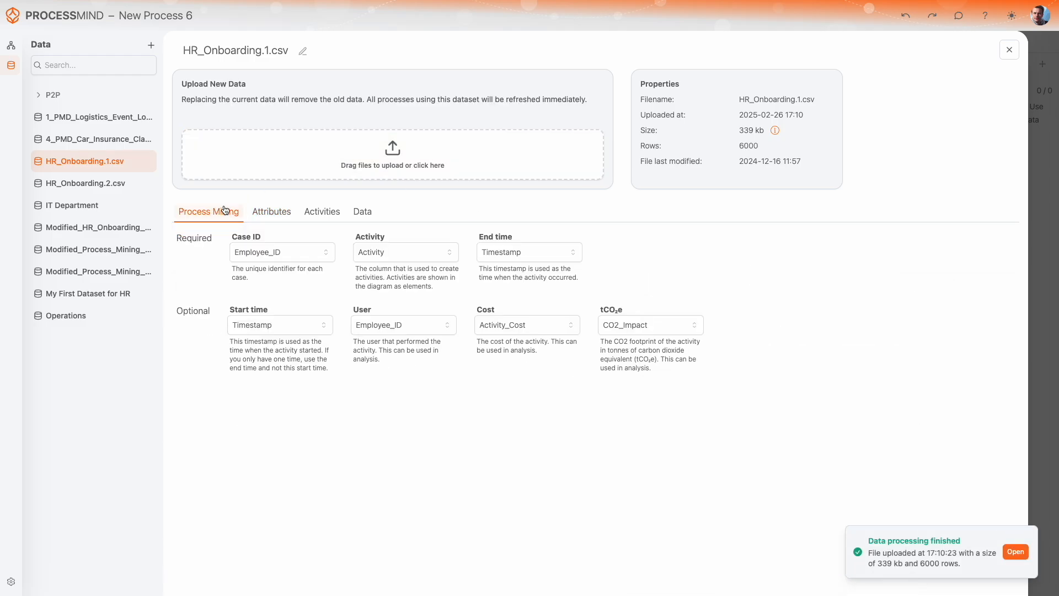
pyautogui.click(272, 211)
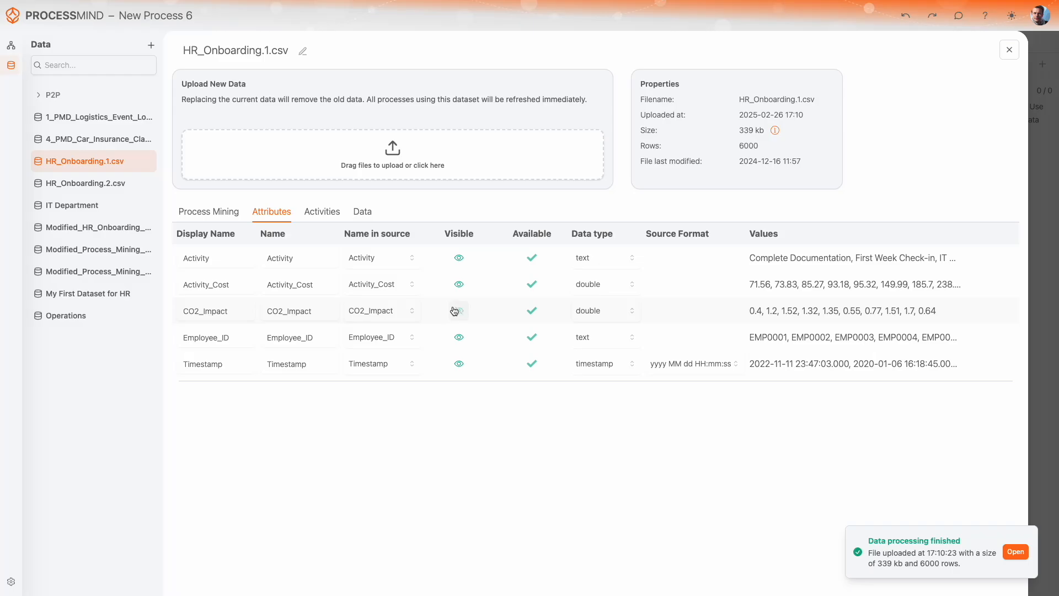
pyautogui.click(321, 212)
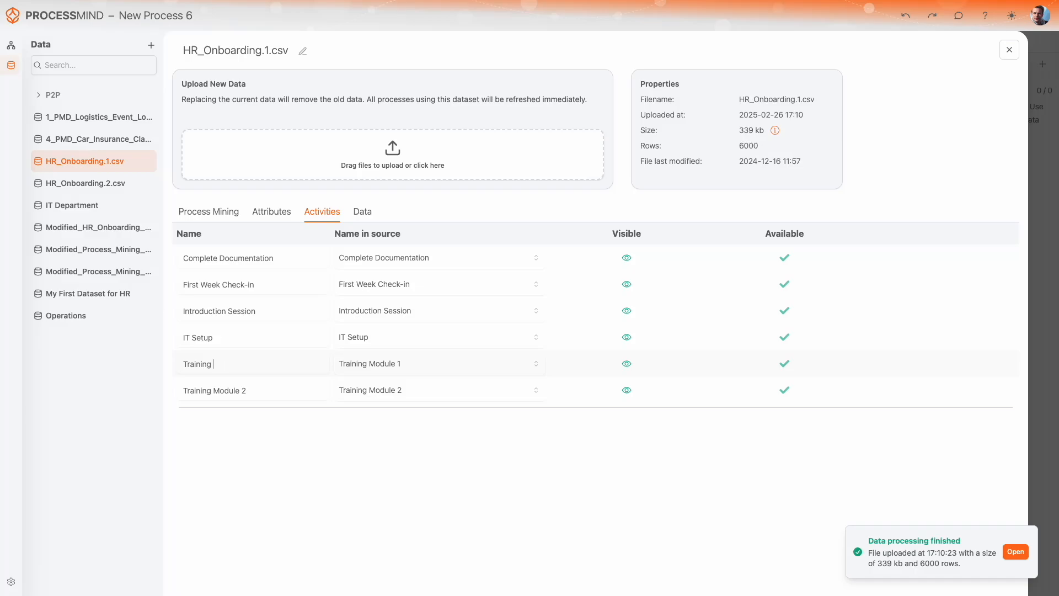
# Edit the display name of the activity mapped from Training Module 1, then close the dataset window
pyautogui.hotkey('shift', 'Left')
pyautogui.hotkey('shift', 'Left')
pyautogui.hotkey('shift', 'Left')
pyautogui.hotkey('shift', 'Left')
pyautogui.hotkey('shift', 'Left')
pyautogui.hotkey('shift', 'Left')
pyautogui.hotkey('shift', 'Left')
pyautogui.hotkey('shift', 'Left')
pyautogui.hotkey('shift', 'Left')
pyautogui.hotkey('shift', 'Left')
pyautogui.hotkey('shift', 'Right')
pyautogui.hotkey('shift', 'Right')
pyautogui.press('BackSpace')
pyautogui.click(1011, 50)
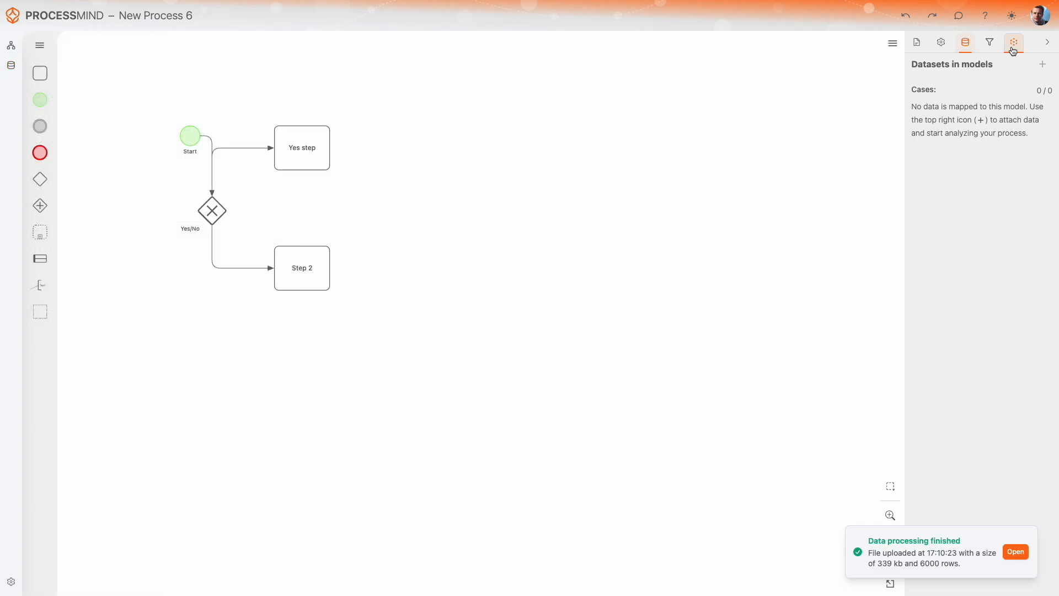
# Link the HR_Onboarding.1.csv dataset to the process model
pyautogui.click(1043, 64)
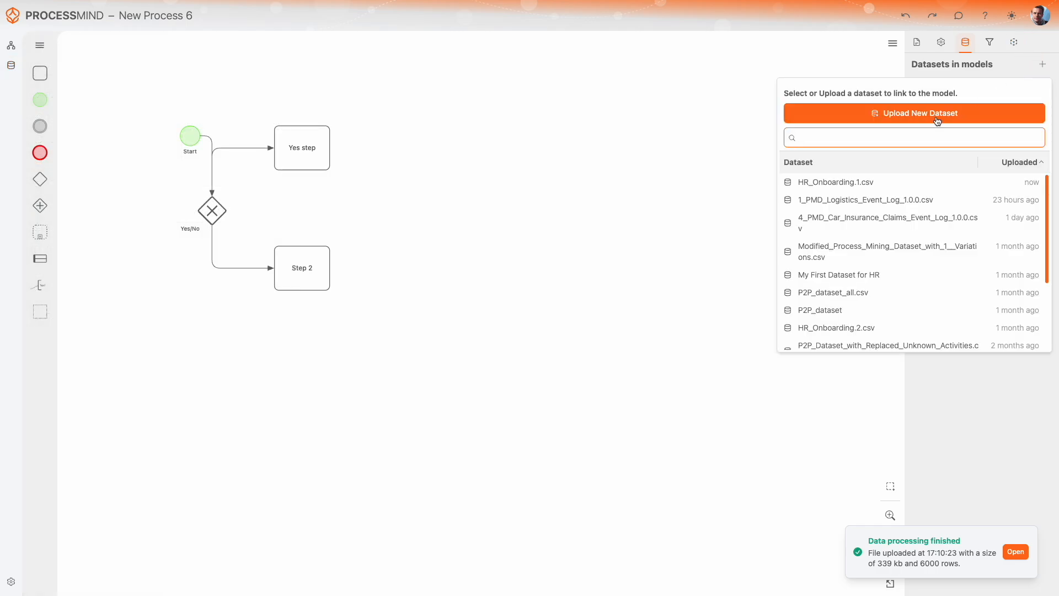
pyautogui.click(828, 183)
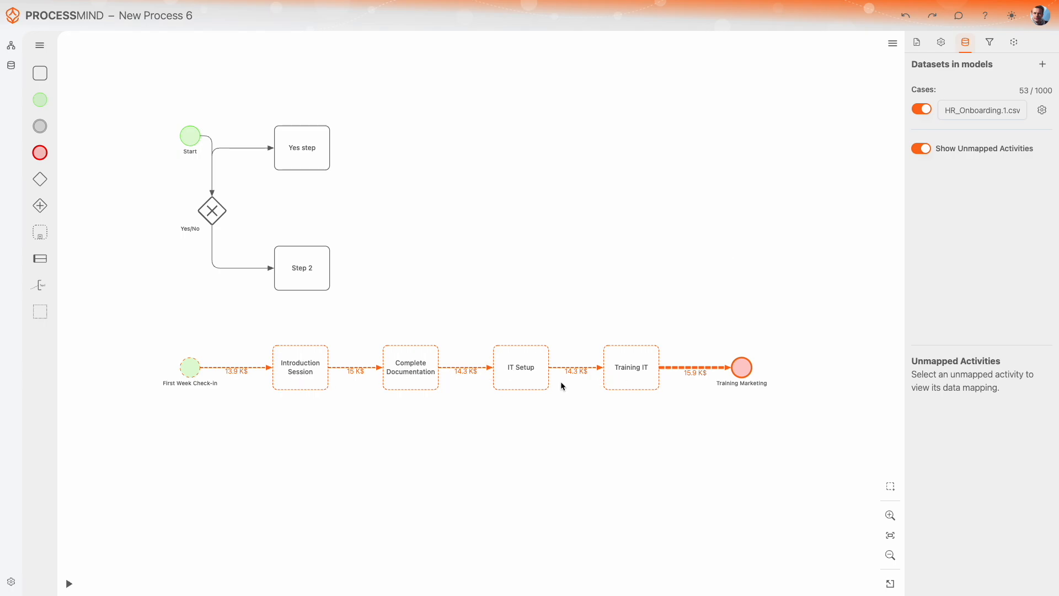
# Map the unmapped First Week Check-in event onto the Start event
pyautogui.click(193, 370)
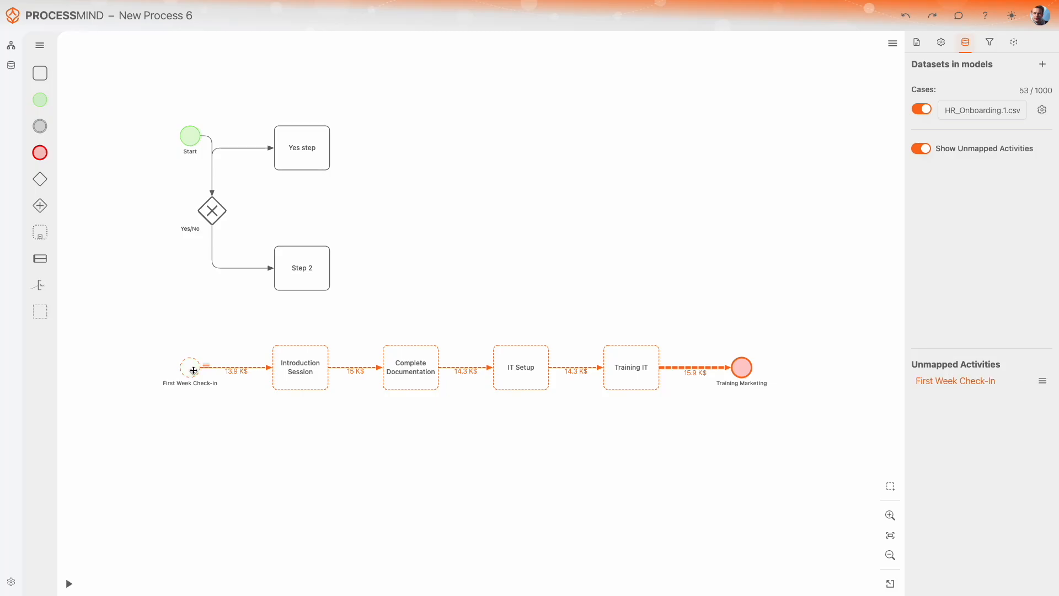
pyautogui.click(292, 370)
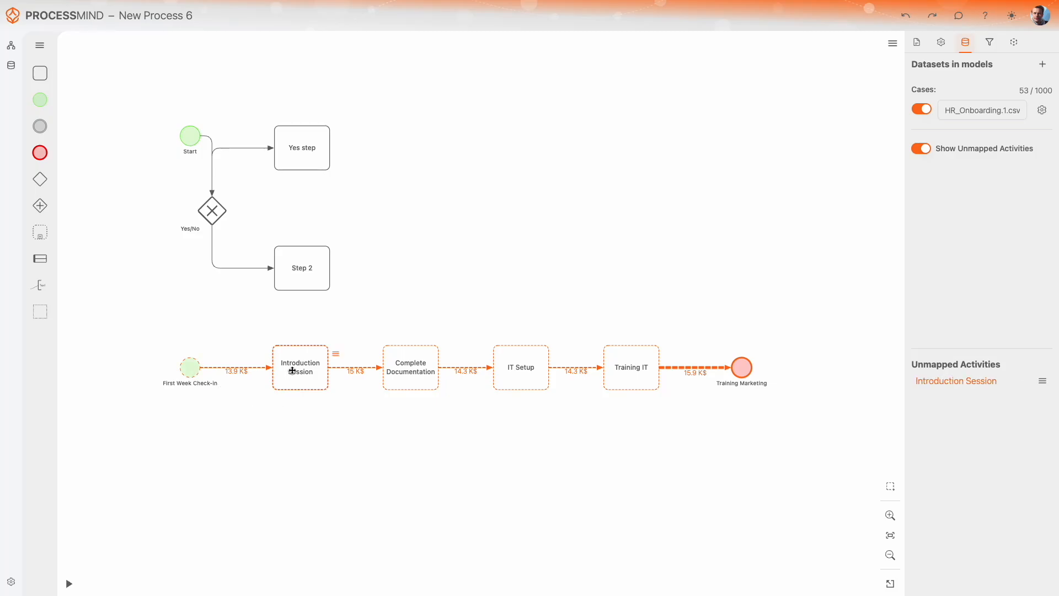
pyautogui.click(266, 435)
pyautogui.moveTo(189, 368); pyautogui.dragTo(189, 138)
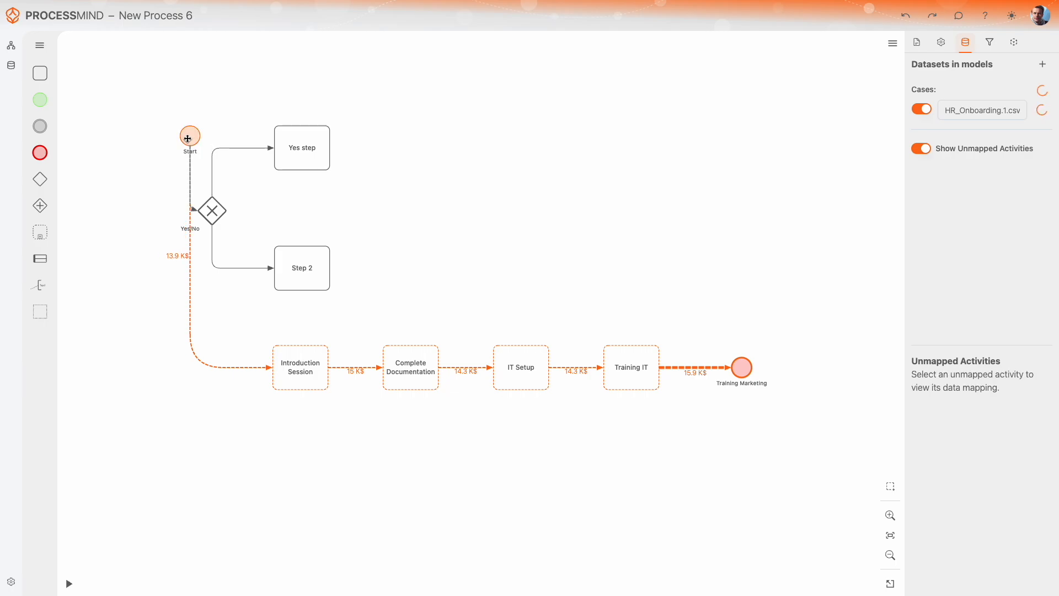
# Map Introduction Session onto Yes step and Complete Documentation onto Step 2
pyautogui.moveTo(299, 376); pyautogui.dragTo(298, 147)
pyautogui.moveTo(412, 362); pyautogui.dragTo(307, 275)
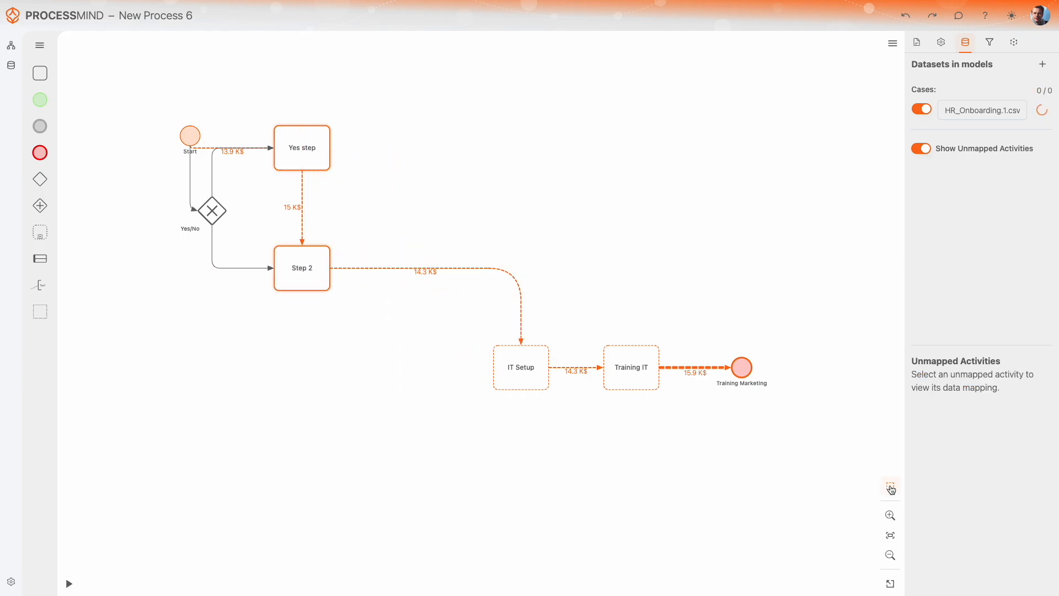
# Add the remaining unmapped IT Setup, Training IT and Training Marketing elements to the model
pyautogui.moveTo(792, 429); pyautogui.dragTo(419, 295)
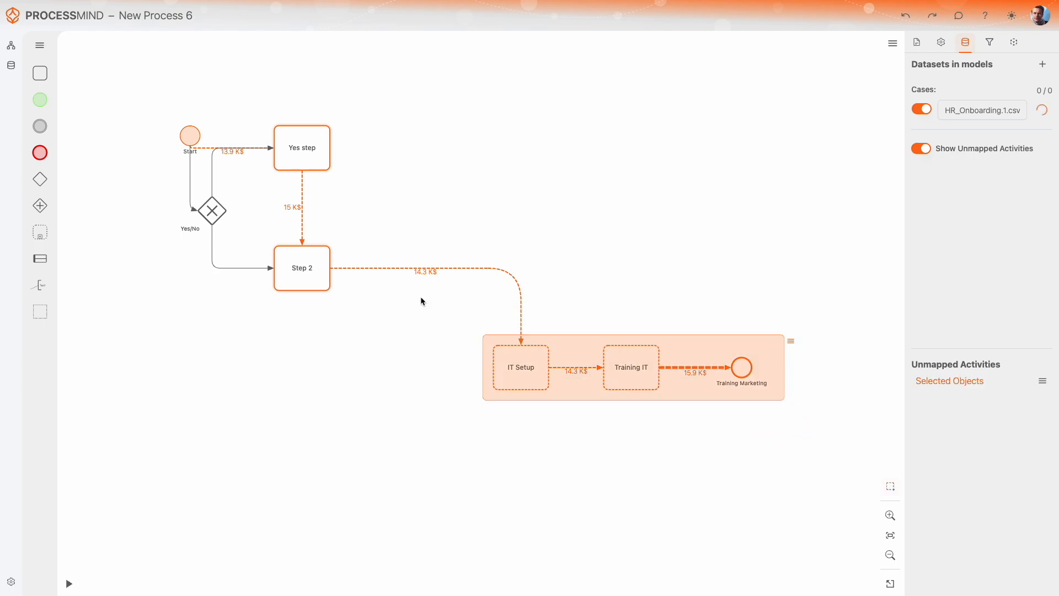
pyautogui.click(791, 341)
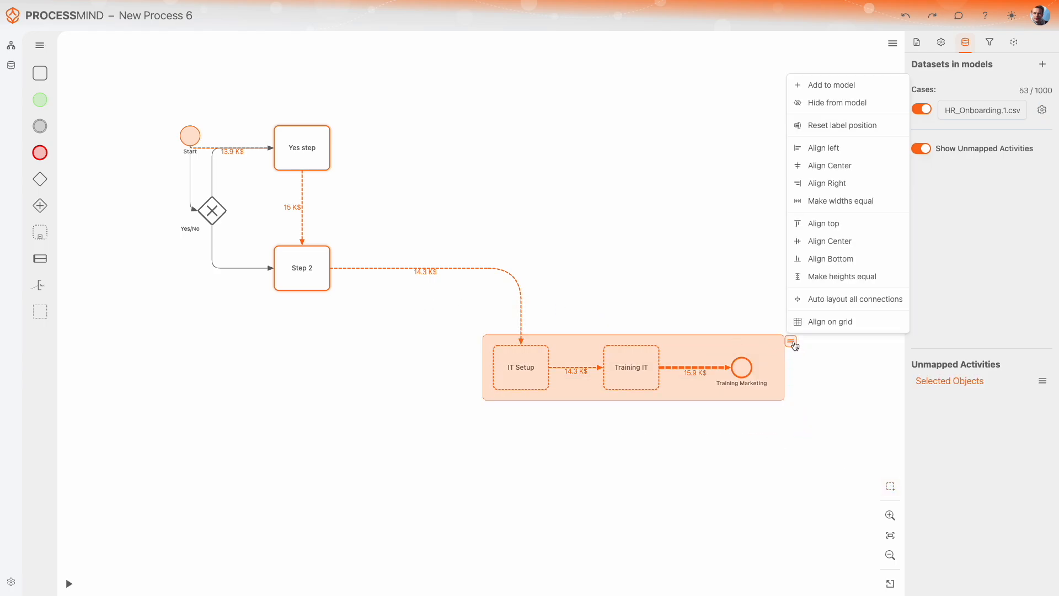
pyautogui.click(825, 86)
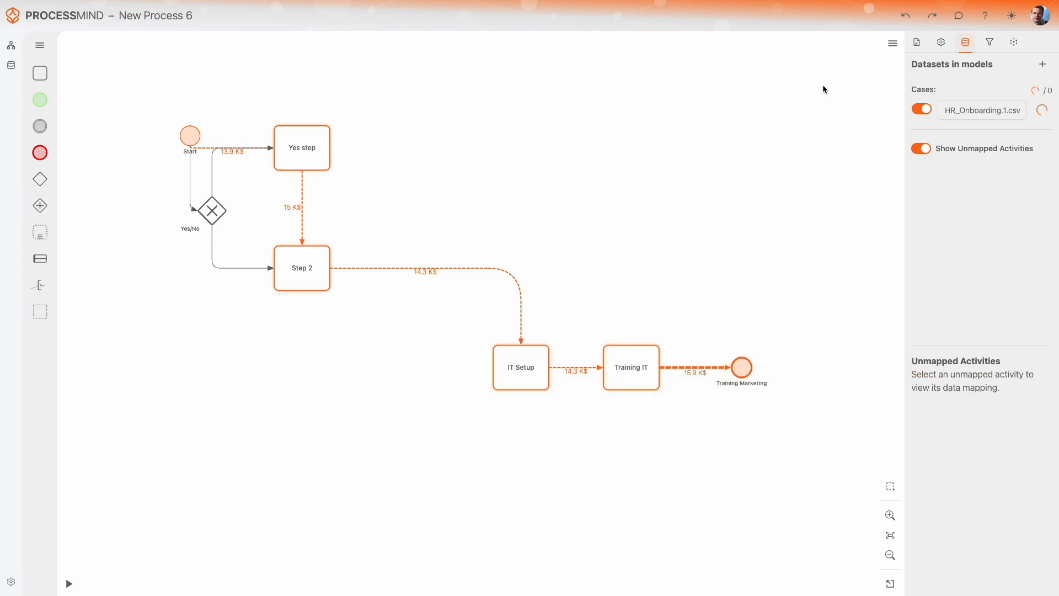
# Connect Step 2 to IT Setup with a sequence flow
pyautogui.click(326, 267)
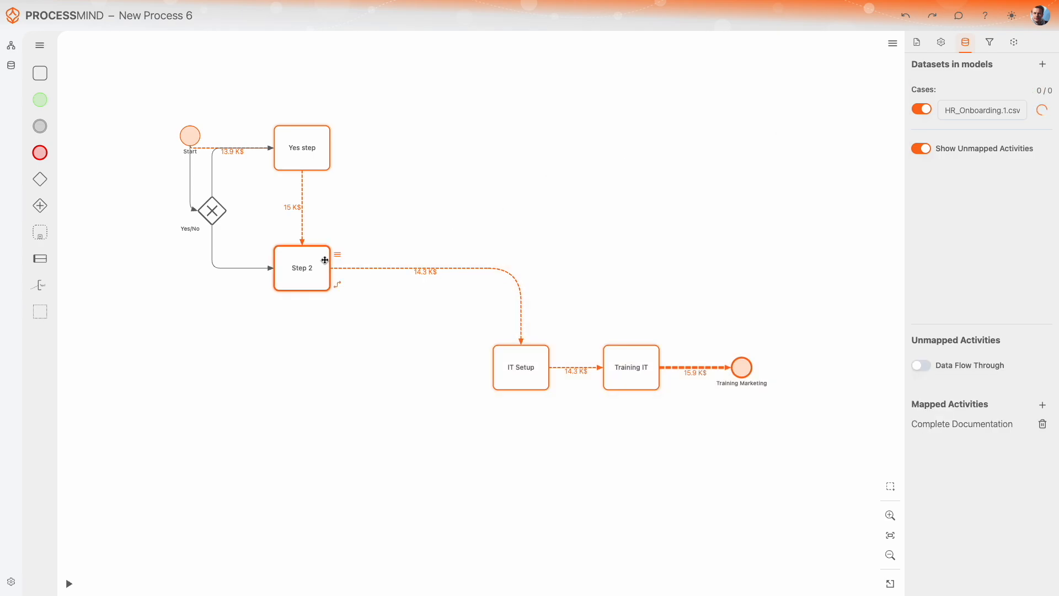
pyautogui.moveTo(338, 283); pyautogui.dragTo(516, 358)
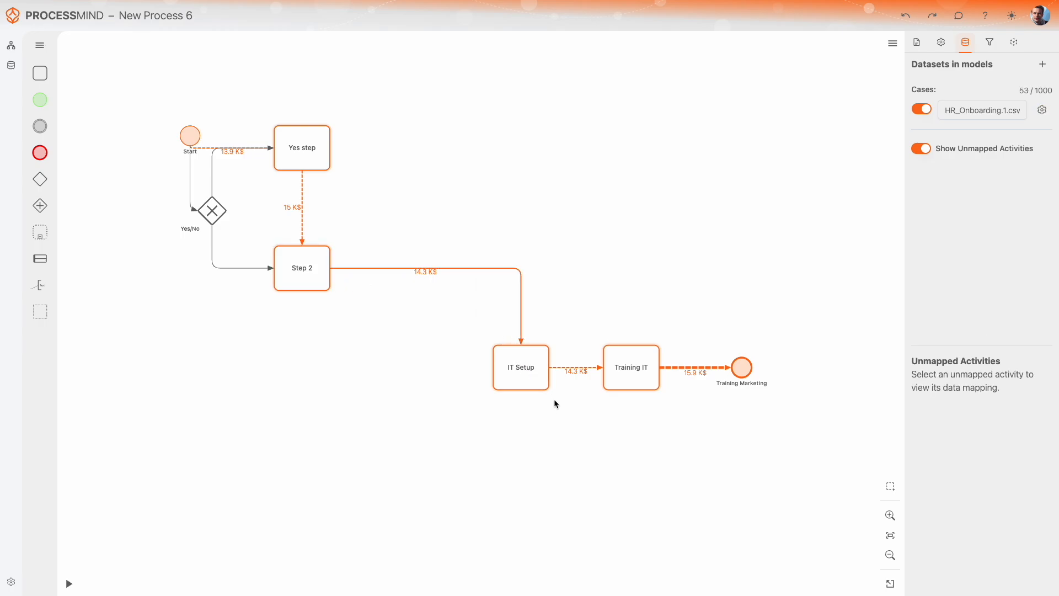
# Toggle the HR_Onboarding.1.csv dataset display off and on several times
pyautogui.click(921, 109)
pyautogui.click(921, 109)
pyautogui.click(921, 109)
pyautogui.click(921, 108)
pyautogui.click(921, 109)
pyautogui.click(921, 109)
# Move the Training Marketing end event up to about the height of Step 2
pyautogui.click(518, 384)
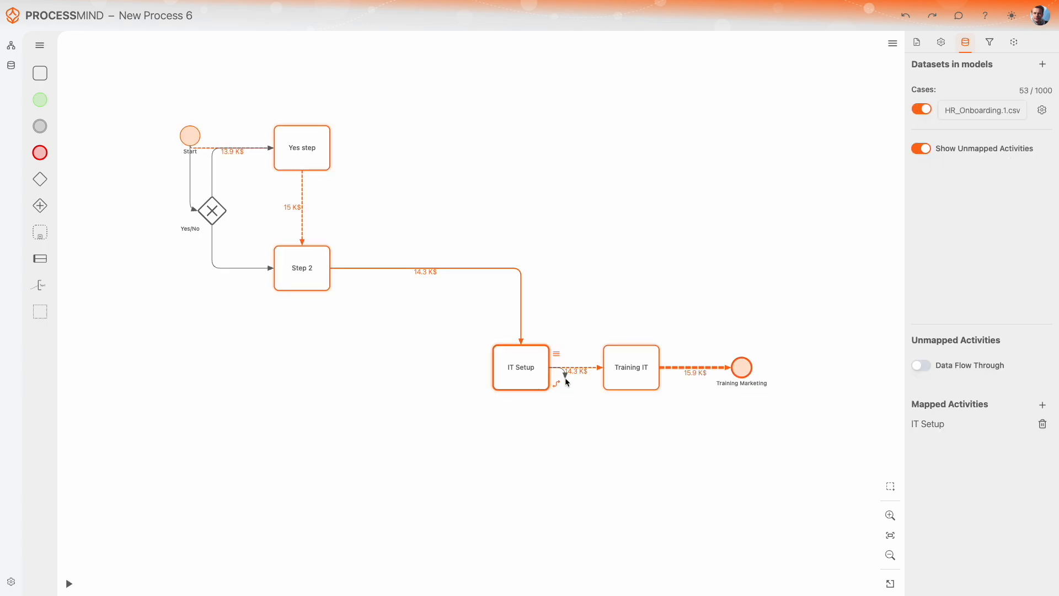
pyautogui.click(581, 384)
pyautogui.click(613, 385)
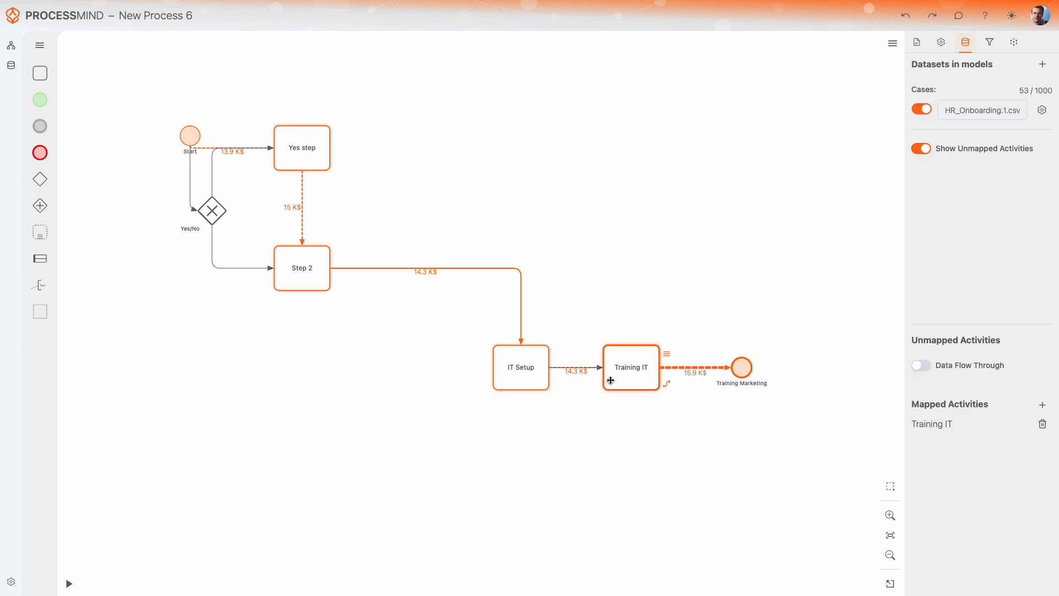
pyautogui.click(744, 370)
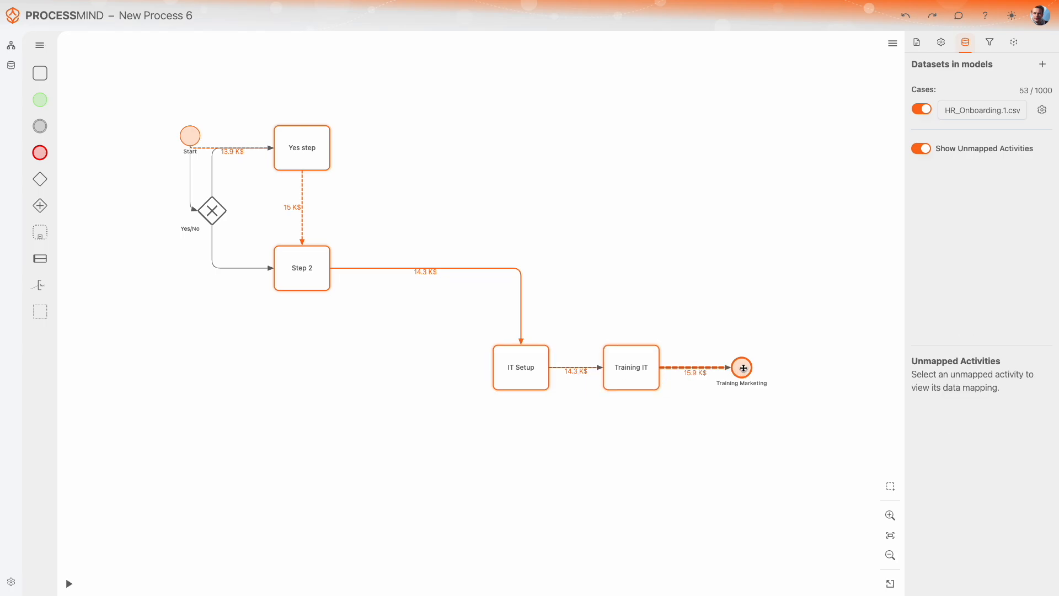
pyautogui.moveTo(743, 369); pyautogui.dragTo(738, 269)
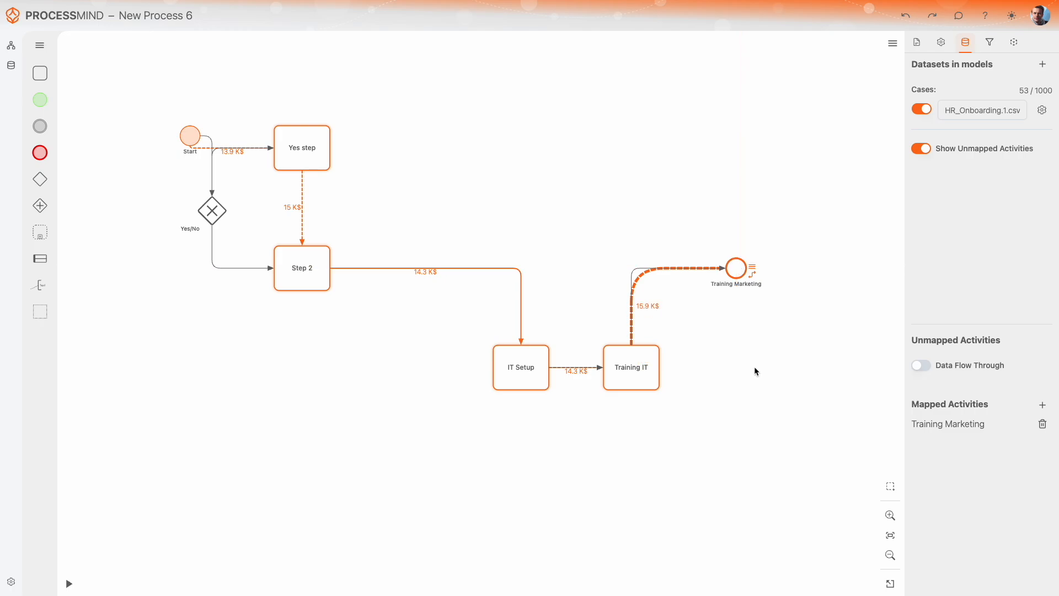
pyautogui.click(757, 375)
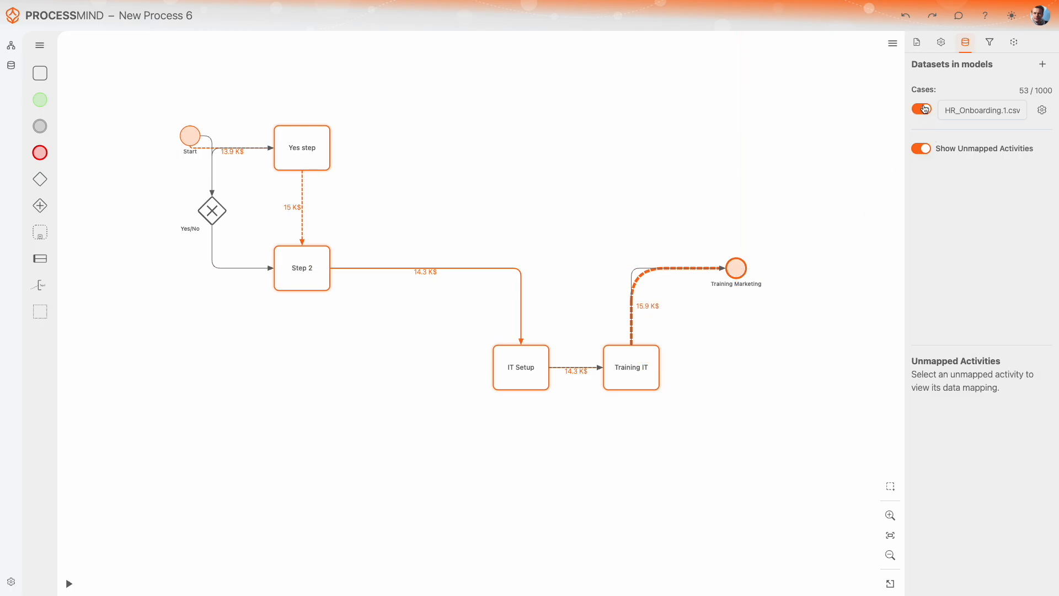
# Toggle the display of unmapped activities off and on
pyautogui.click(926, 150)
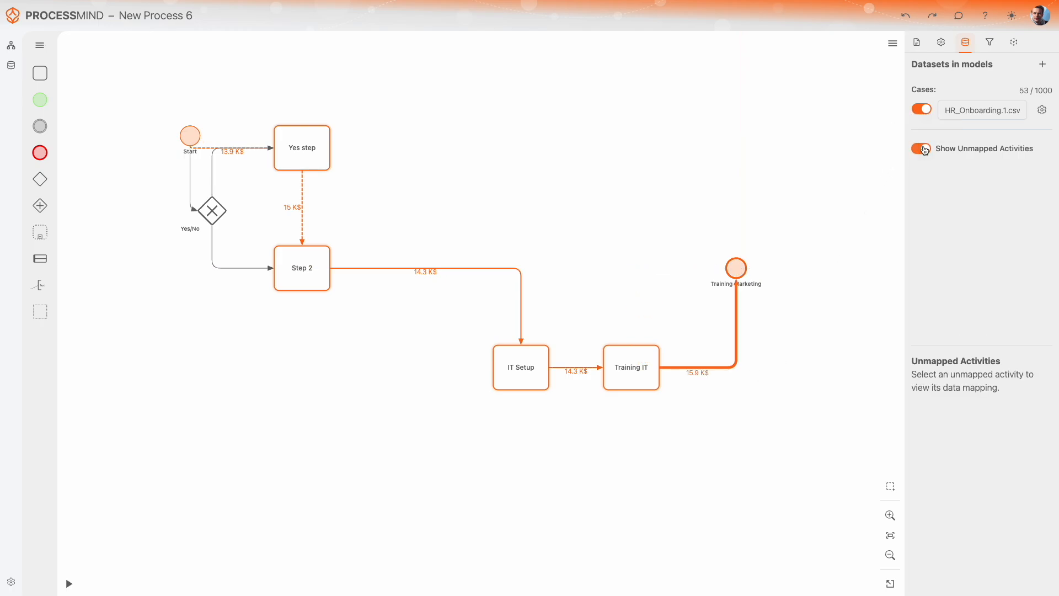
pyautogui.click(925, 150)
pyautogui.click(924, 150)
# Link the HR_Onboarding.2.csv dataset to the model as well
pyautogui.click(1044, 65)
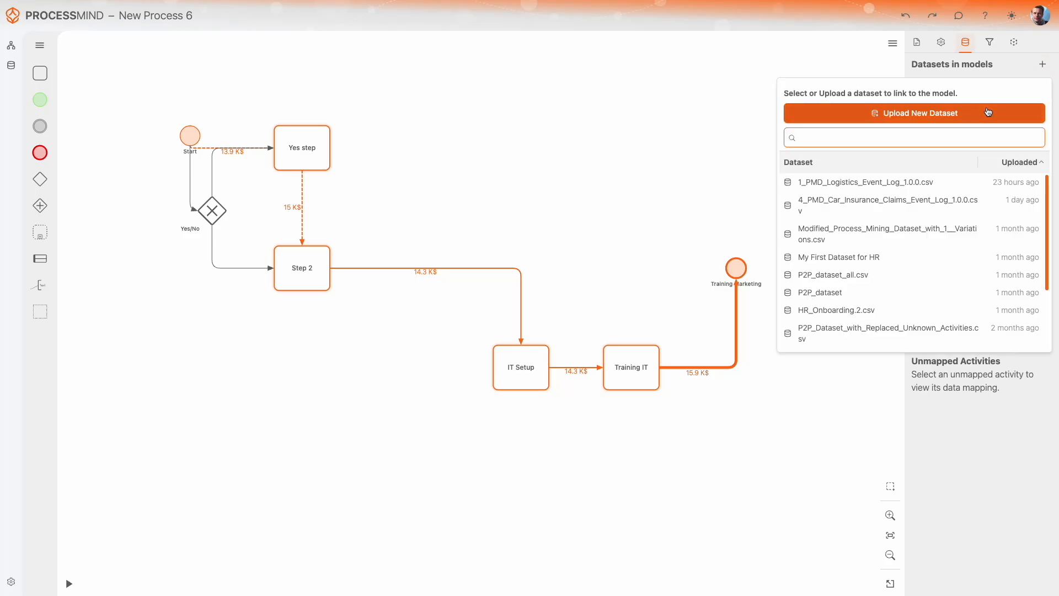
pyautogui.click(796, 310)
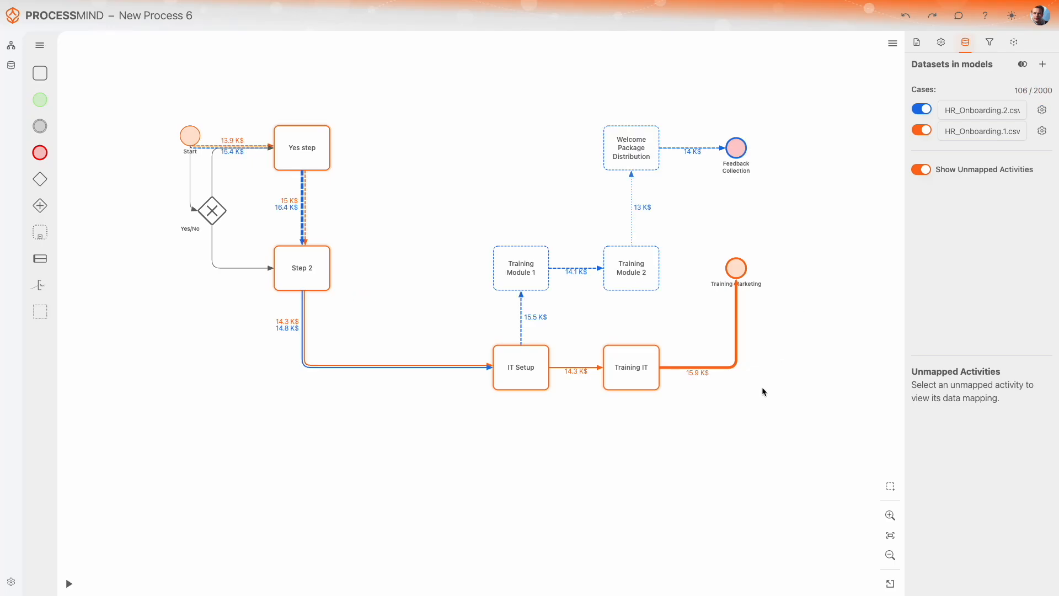
pyautogui.click(925, 110)
pyautogui.click(927, 110)
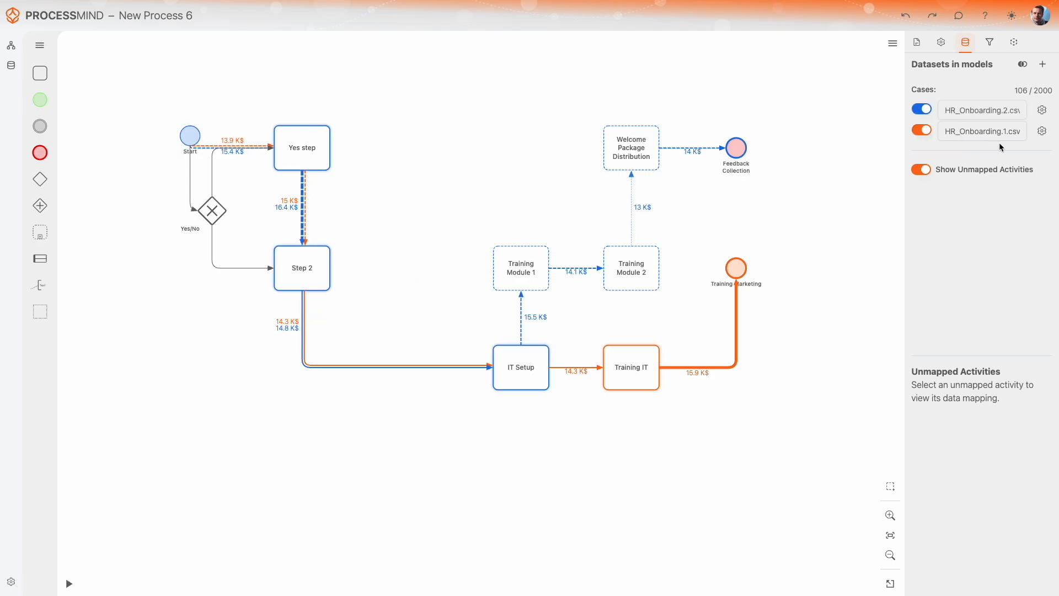
# Change the HR_Onboarding.1.csv dataset colour to Green
pyautogui.click(1041, 131)
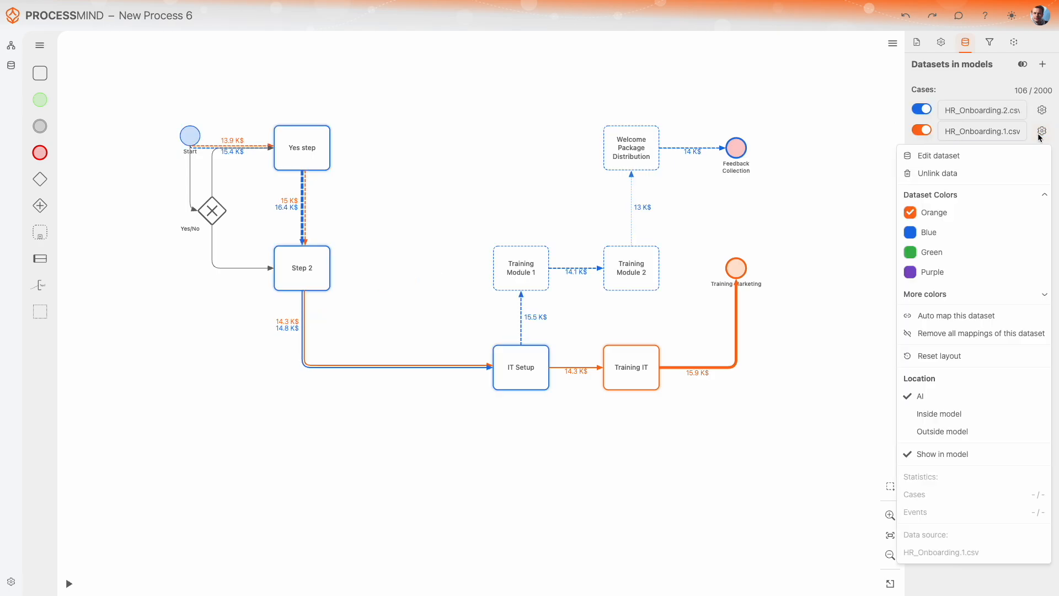
pyautogui.click(923, 253)
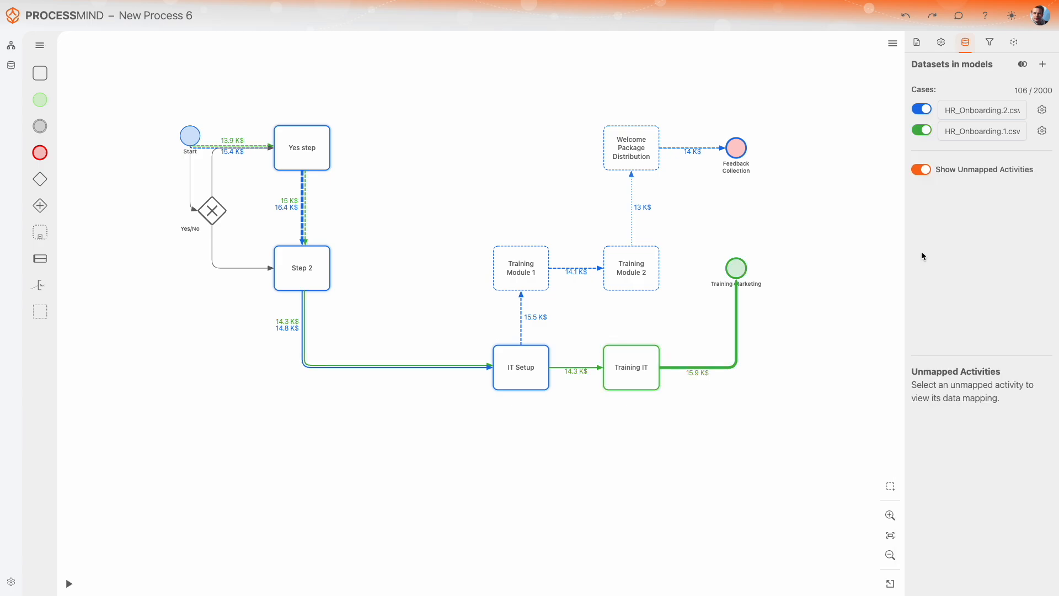
# Play the case animation and scrub the timeline forward to about September 2022
pyautogui.moveTo(783, 373); pyautogui.dragTo(793, 335)
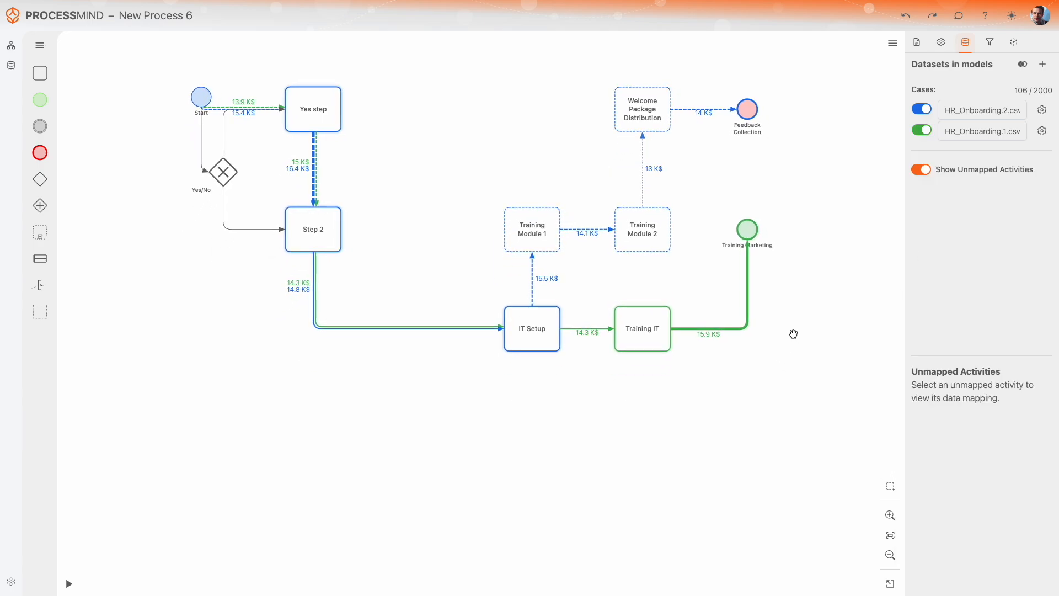
pyautogui.click(70, 583)
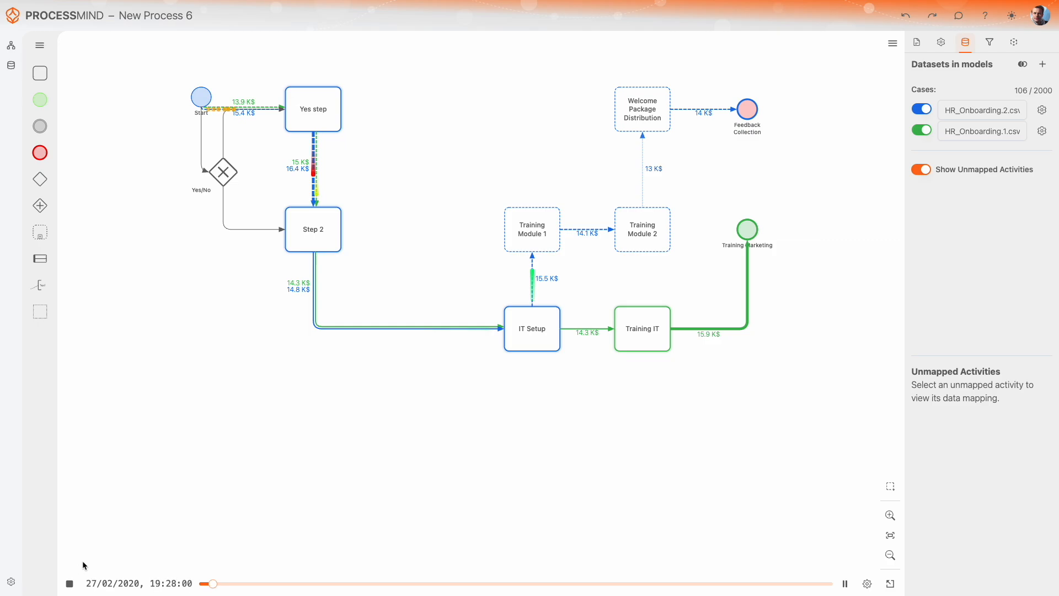
pyautogui.moveTo(421, 583); pyautogui.dragTo(541, 580)
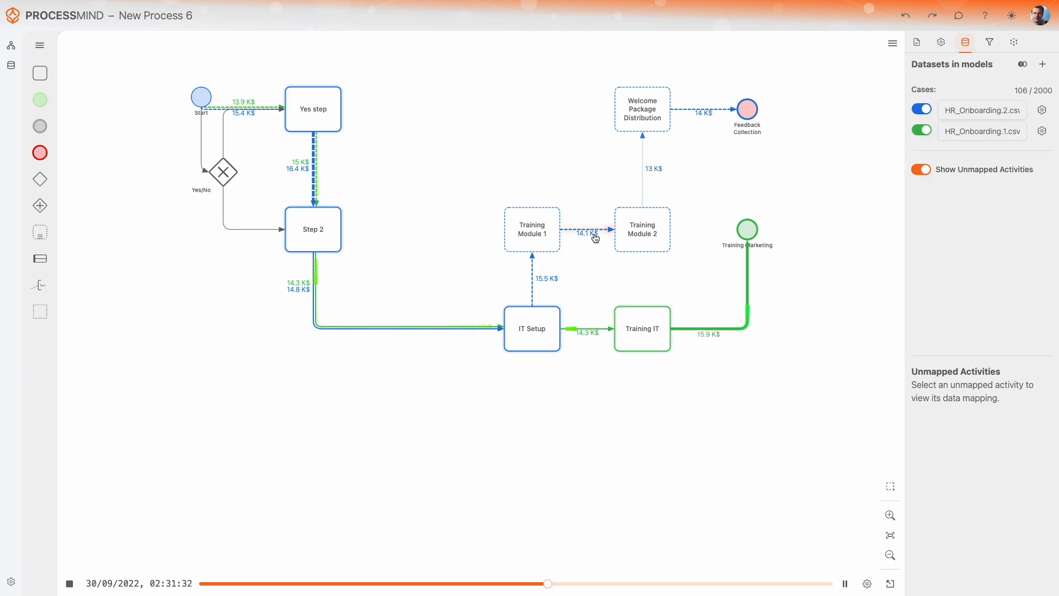
# Set the connection label metric to Throughput time
pyautogui.click(988, 44)
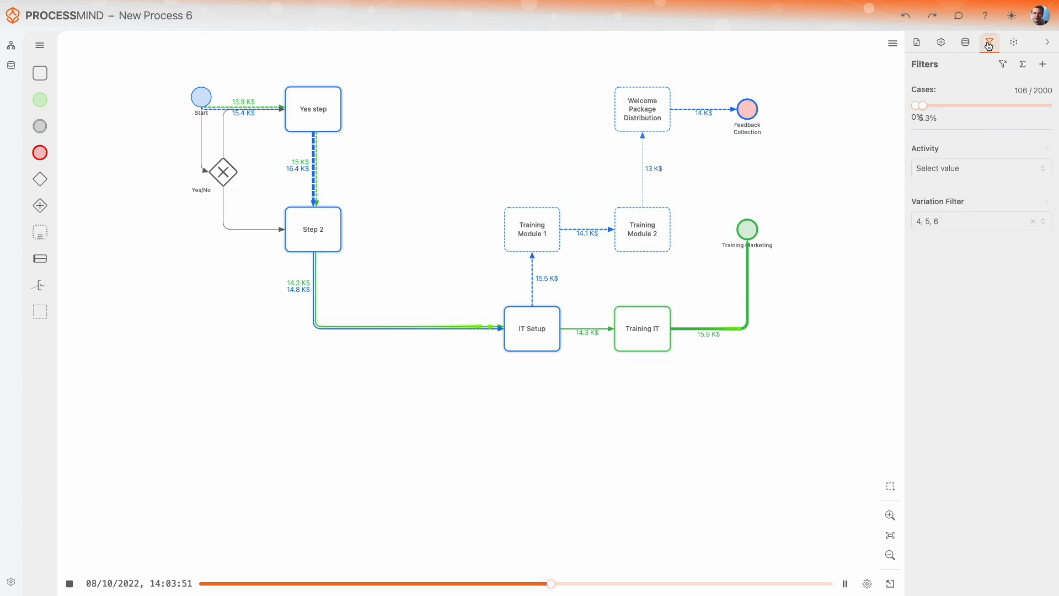
pyautogui.click(1023, 65)
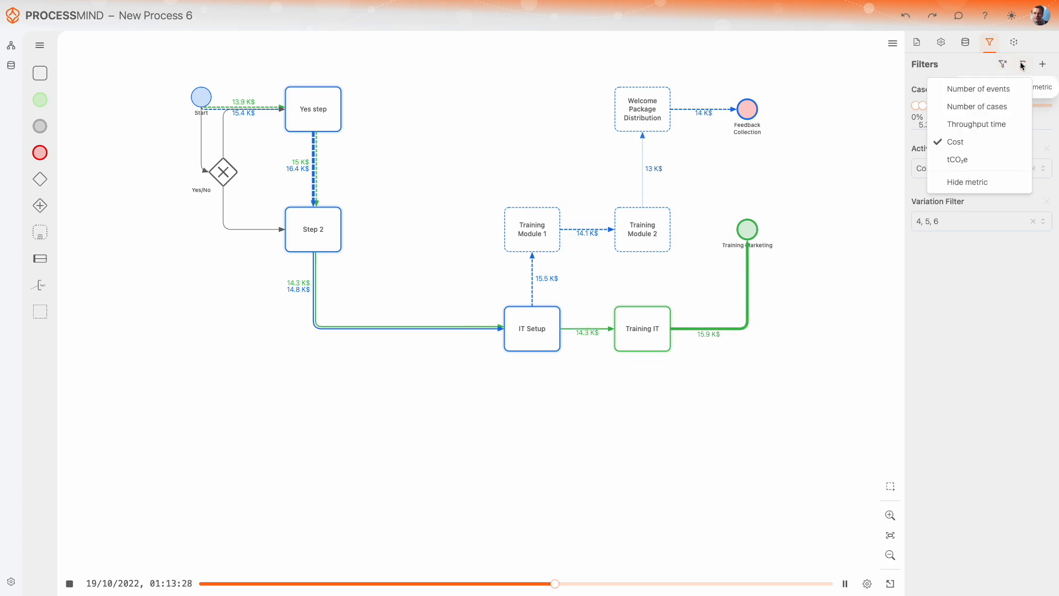
pyautogui.click(987, 125)
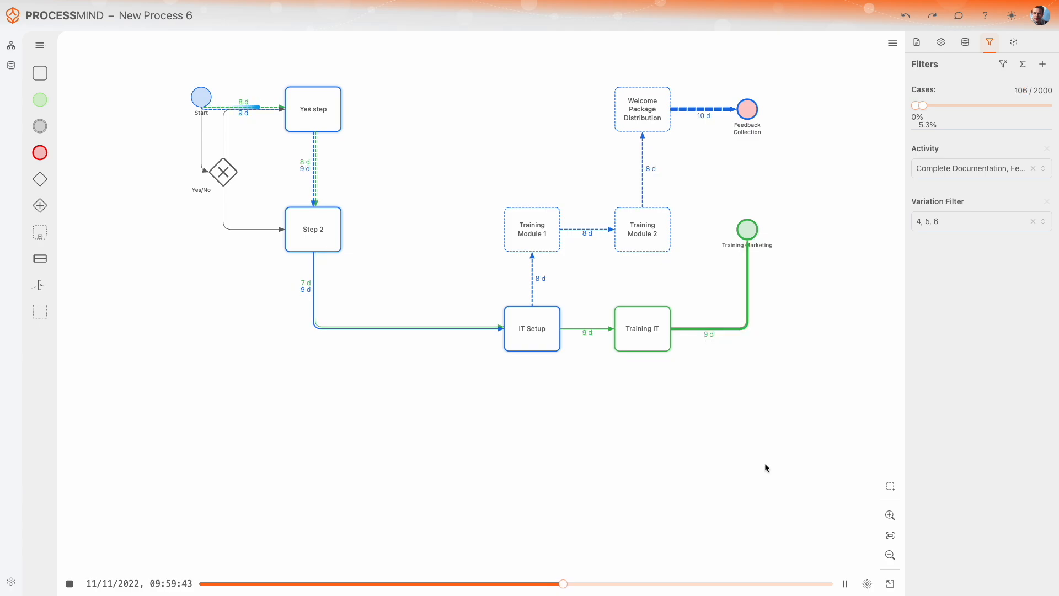
# Pause and stop the case animation
pyautogui.click(845, 583)
pyautogui.click(70, 584)
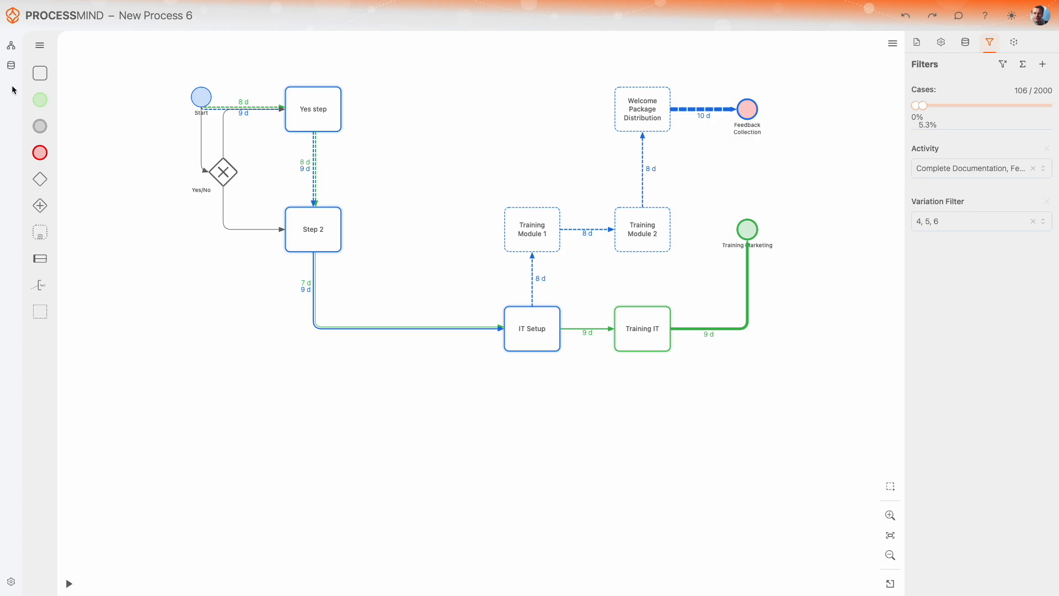
# Switch the element palette to Charts
pyautogui.click(39, 45)
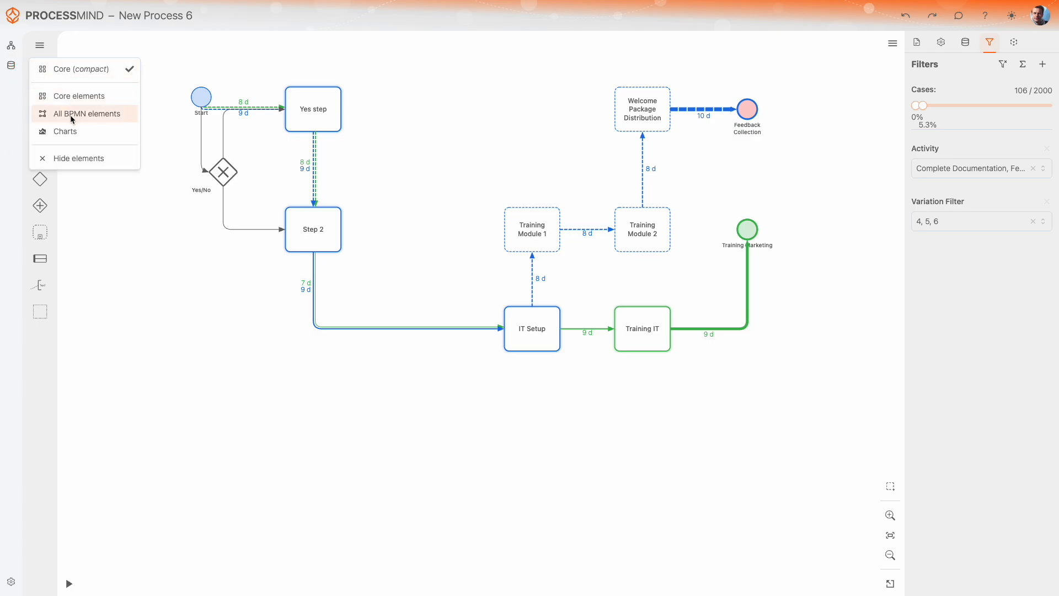
pyautogui.click(74, 133)
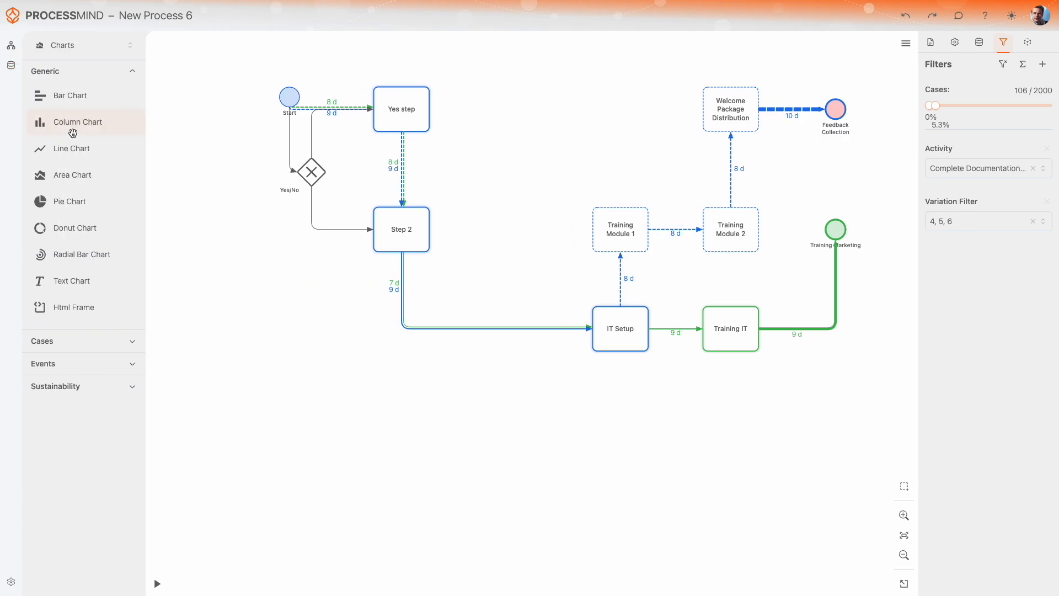